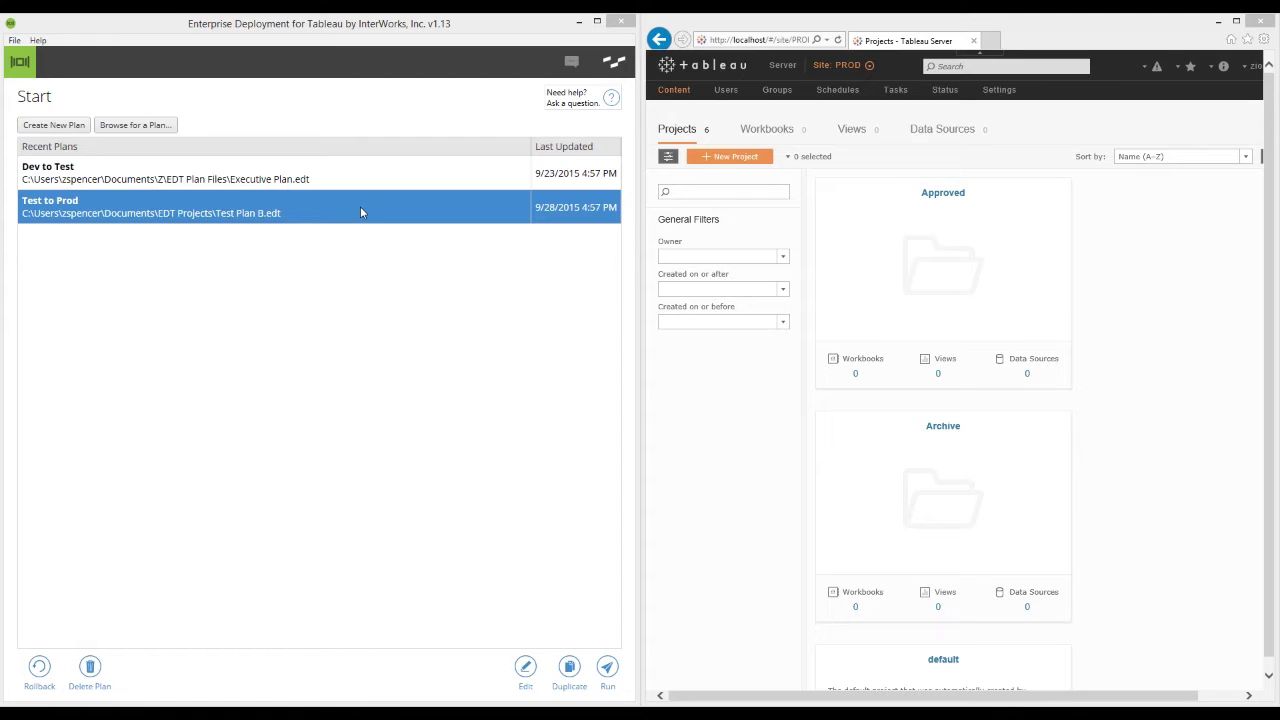
Step: Run the Test to Prod deployment plan and review its published data sources and output log
left_click(360, 206)
left_click(361, 209)
left_click(606, 668)
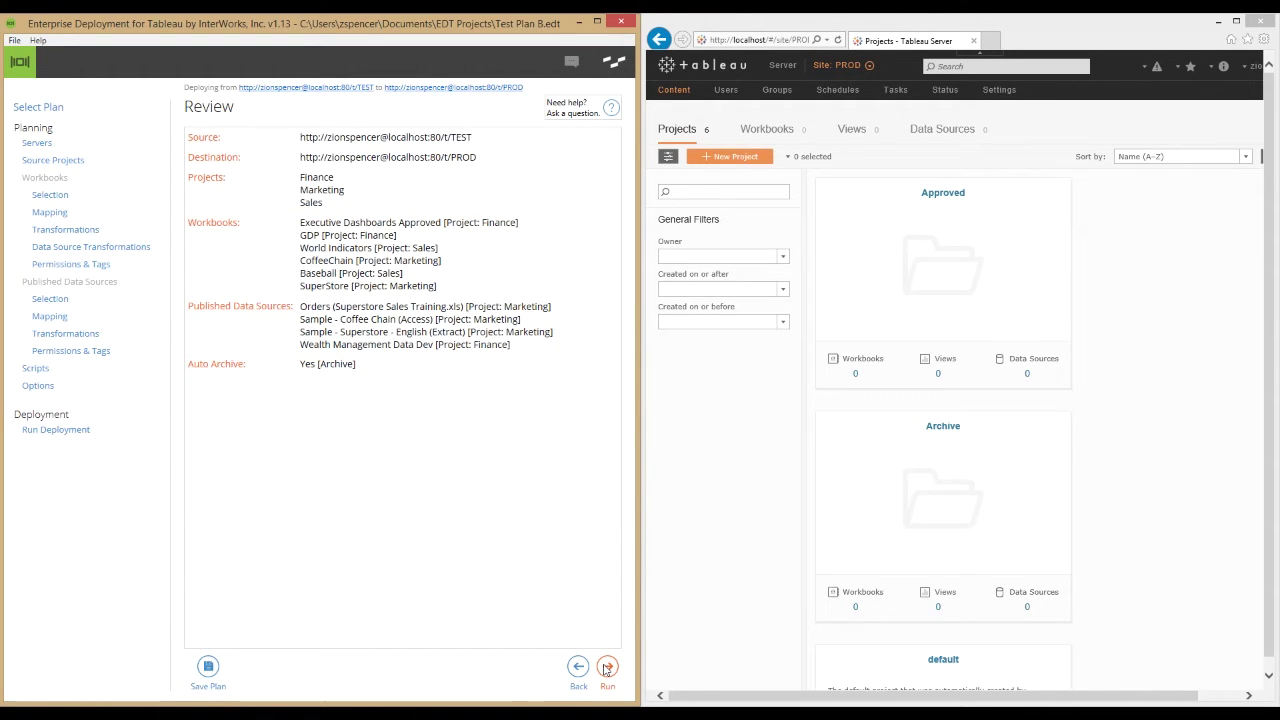
left_click(606, 668)
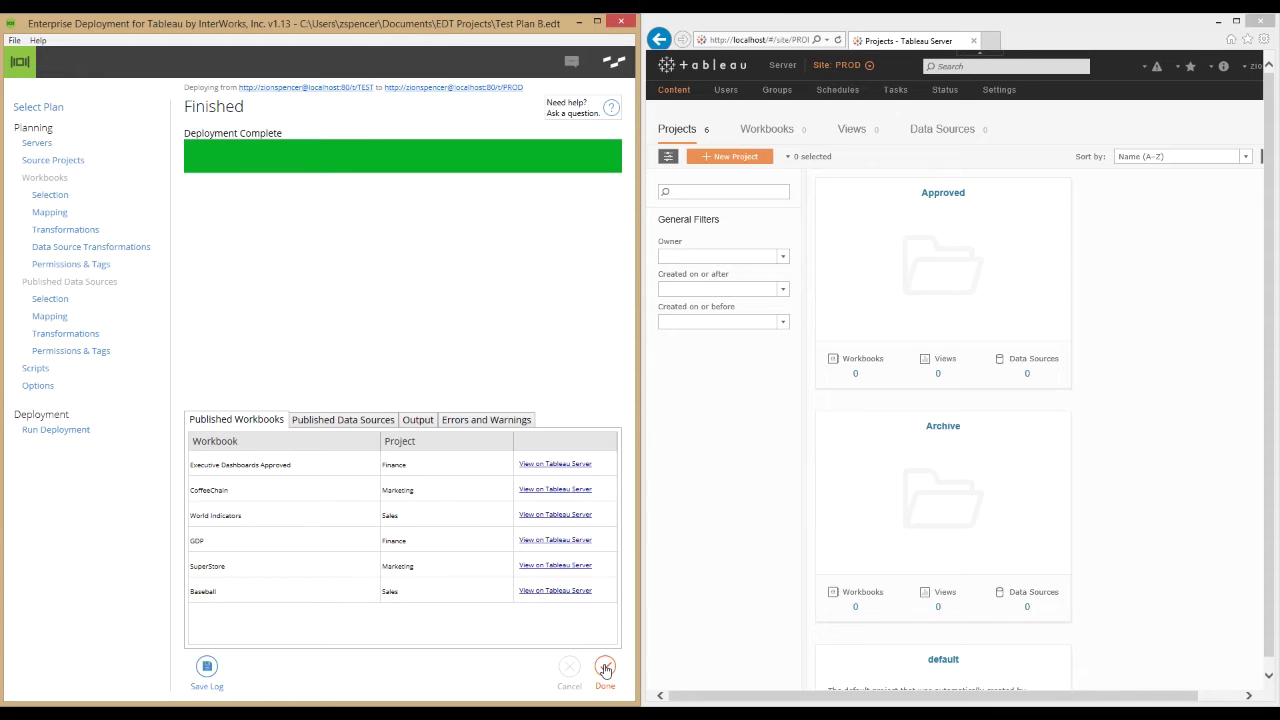
left_click(386, 425)
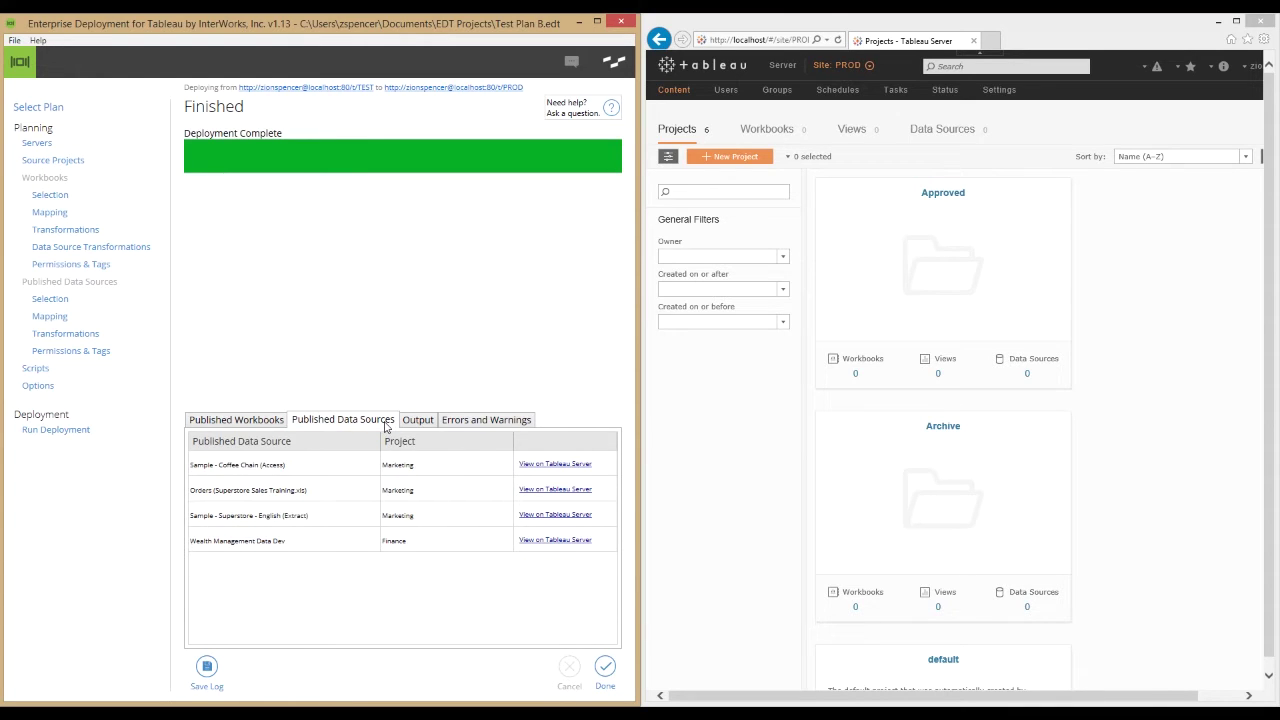
left_click(419, 425)
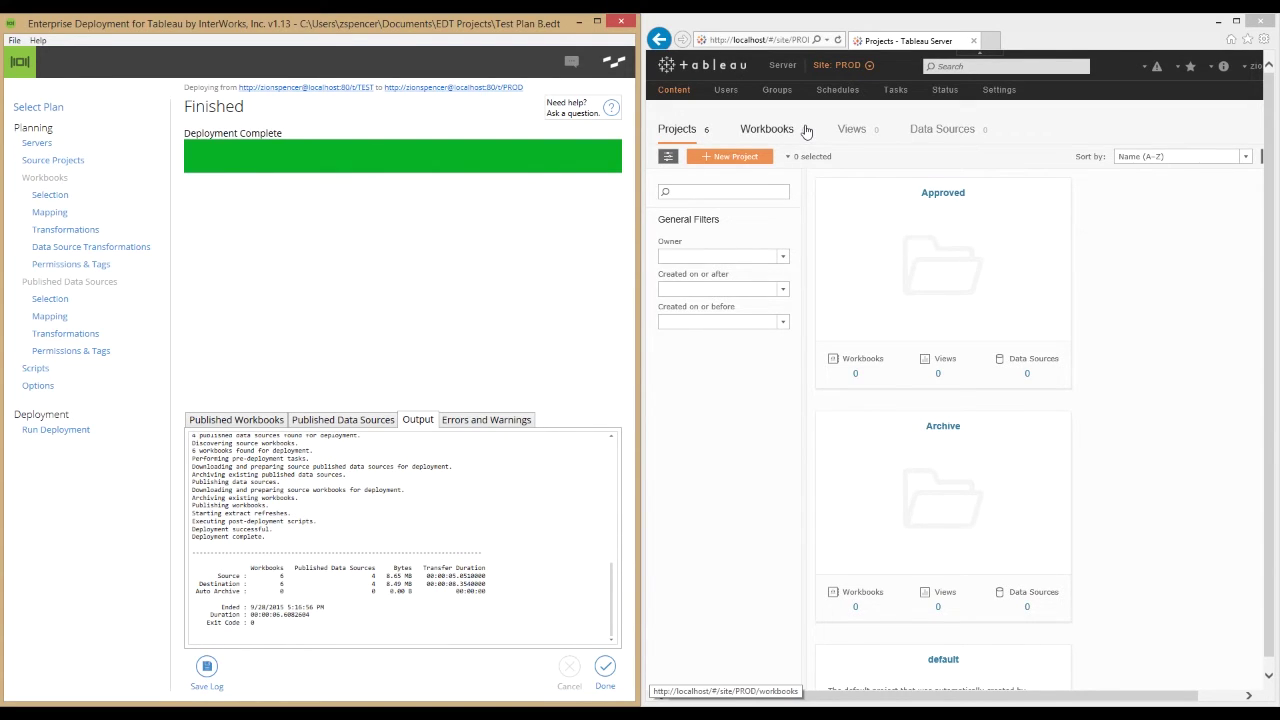
Step: Switch to Tableau Server in the browser, refresh the PROD site, and view its workbooks and data sources
left_click(838, 40)
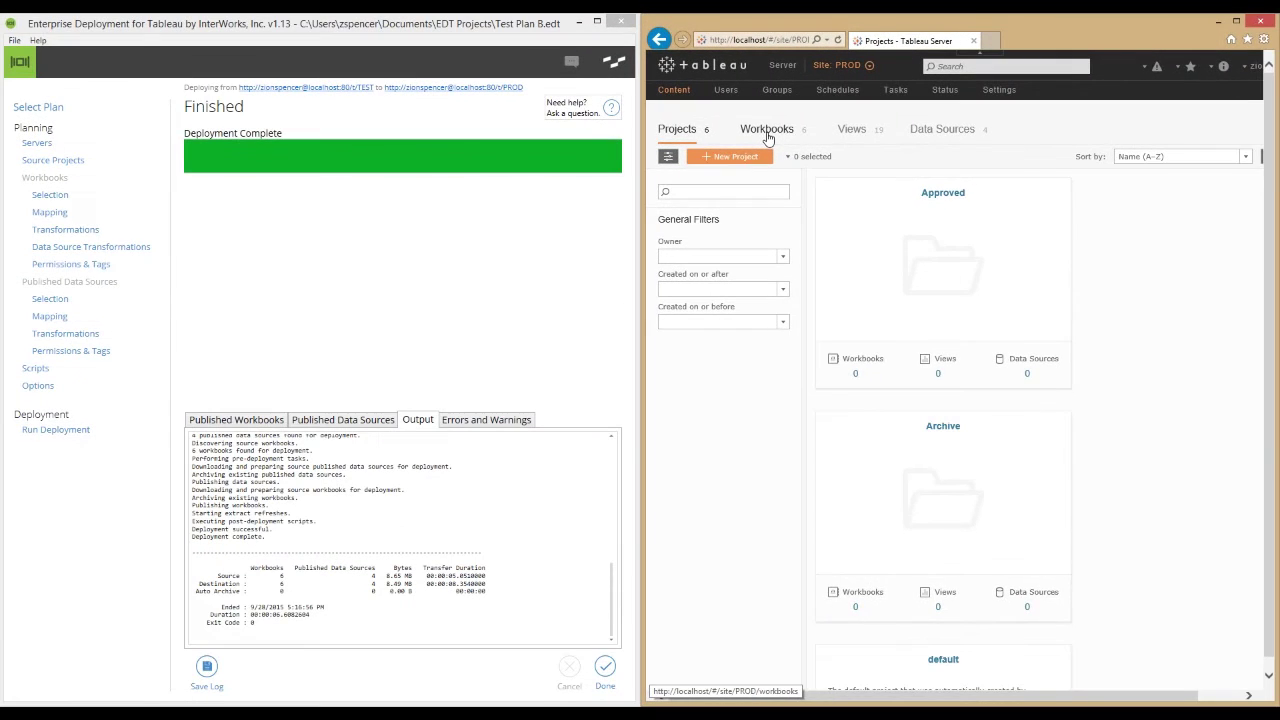
left_click(767, 133)
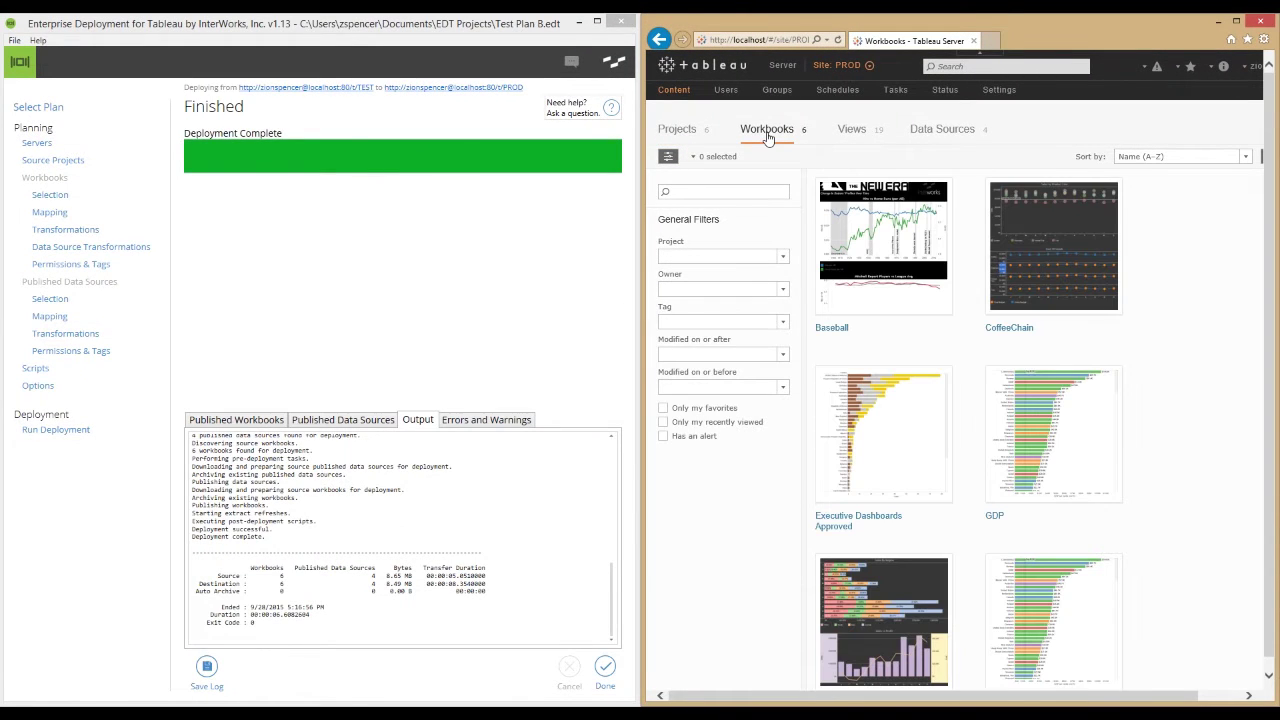
left_click(942, 135)
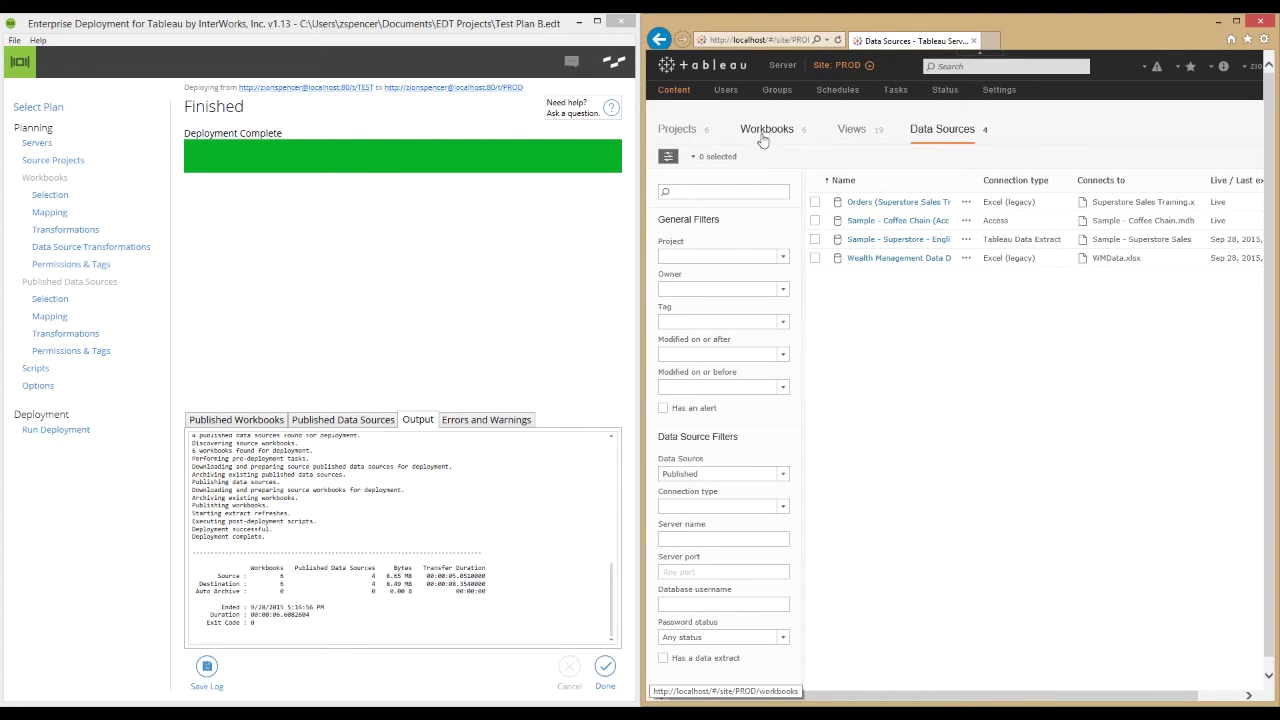
Step: Return to the plan list in Enterprise Deployment for Tableau and run the Test to Prod plan again
left_click(60, 107)
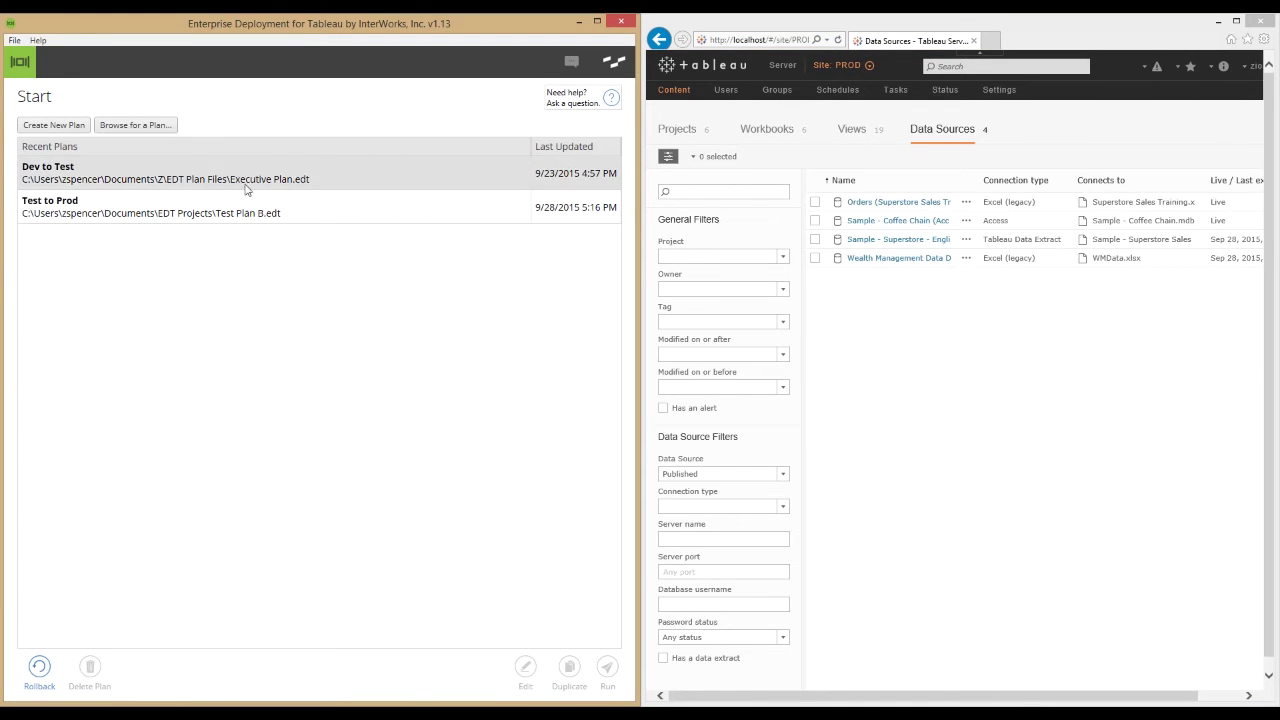
left_click(297, 208)
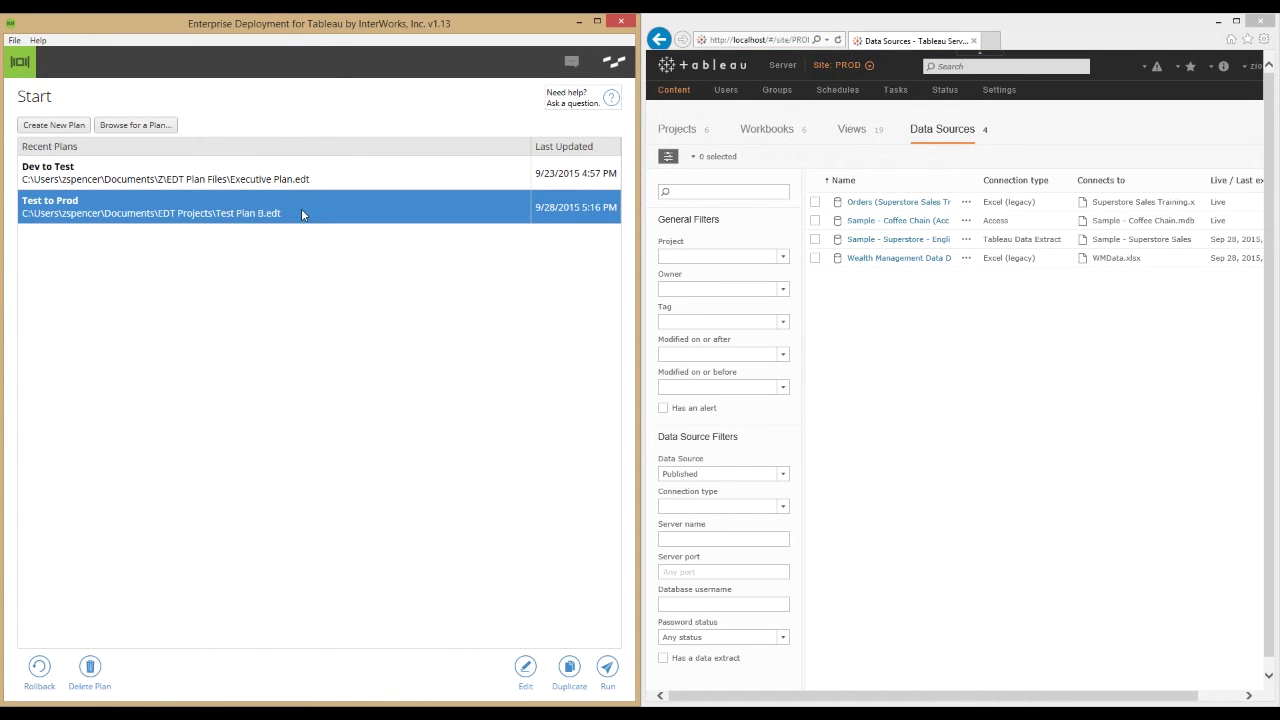
left_click(609, 668)
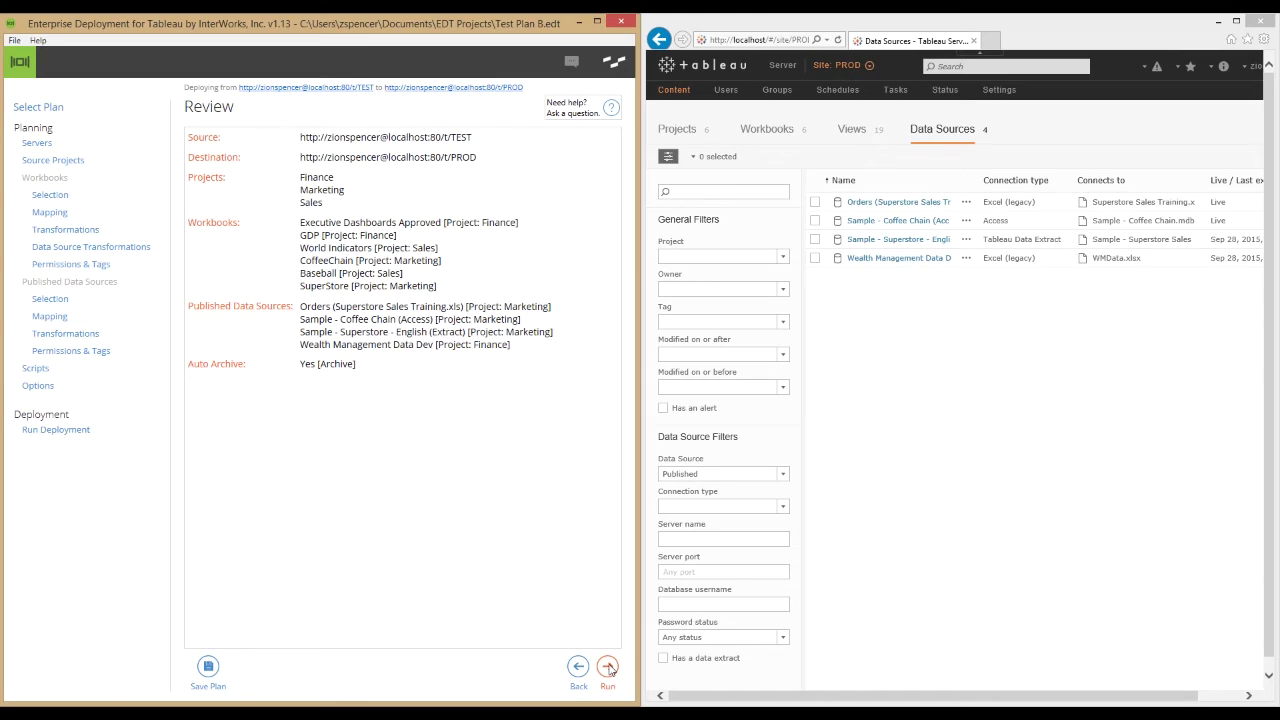
left_click(608, 667)
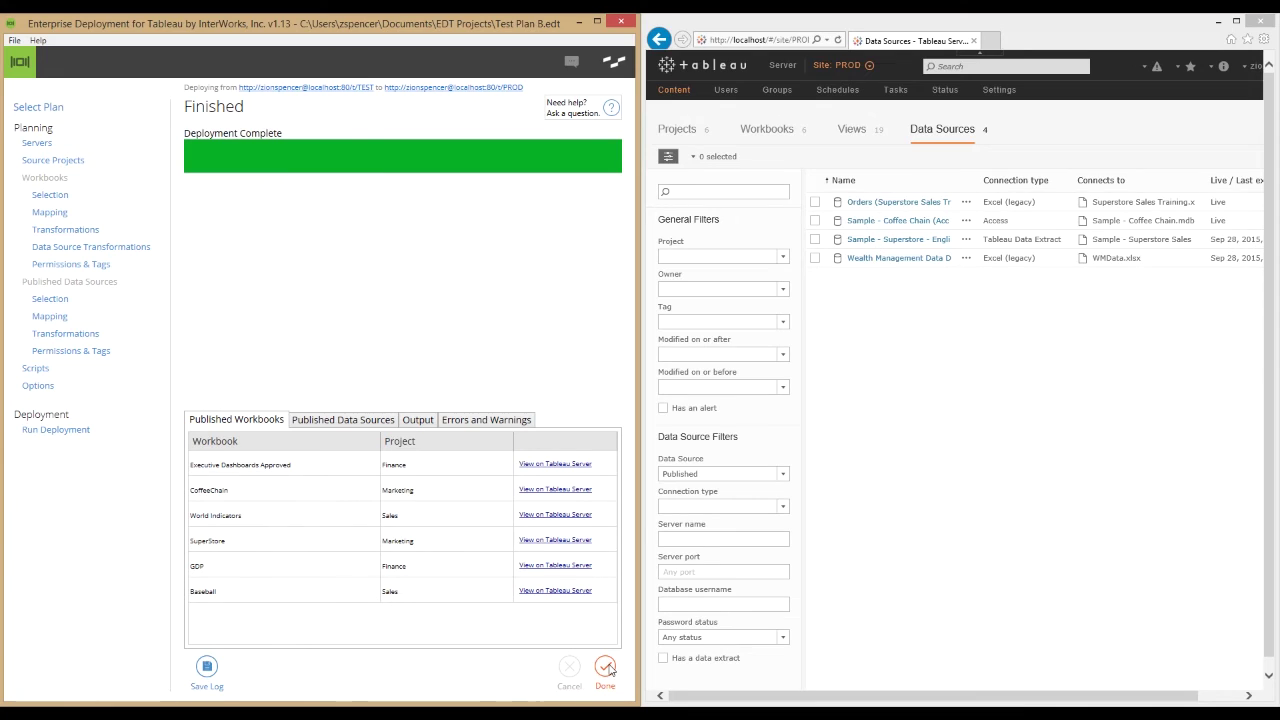
Step: On the PROD site in Tableau Server, open the Archive project and inspect the archived Executive Dashboards Approved workbook's details
left_click(700, 135)
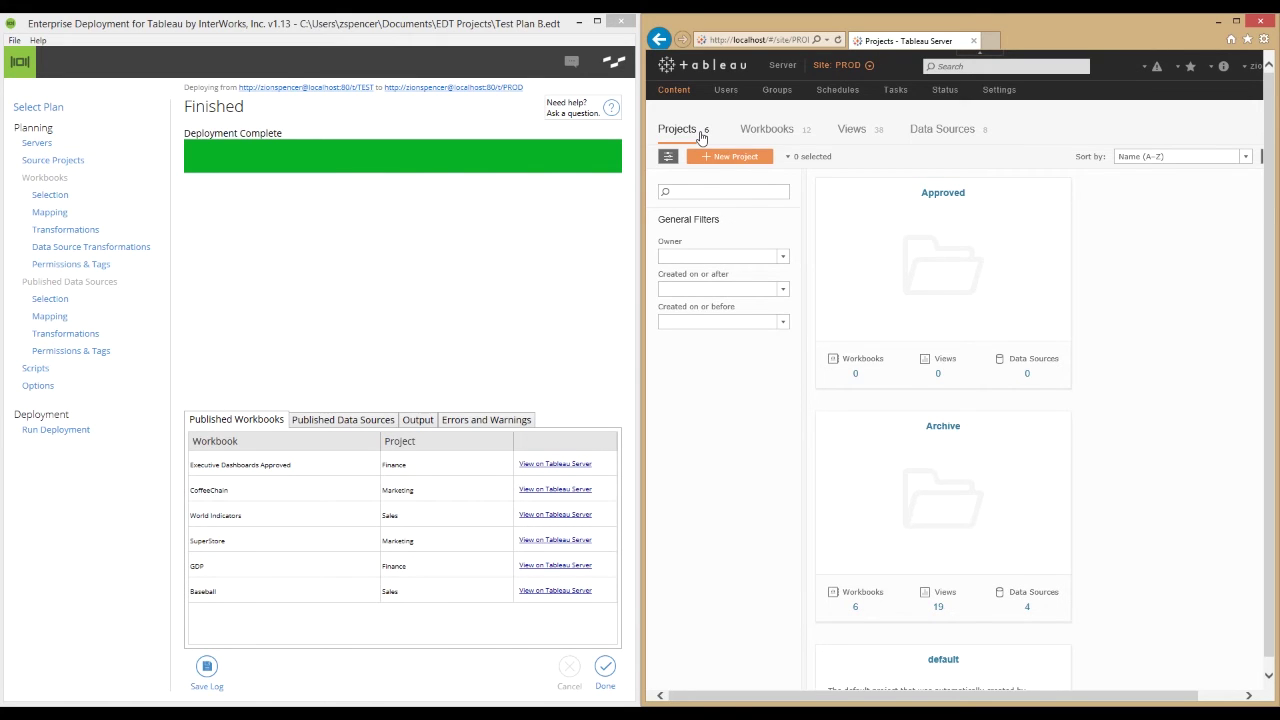
left_click(943, 460)
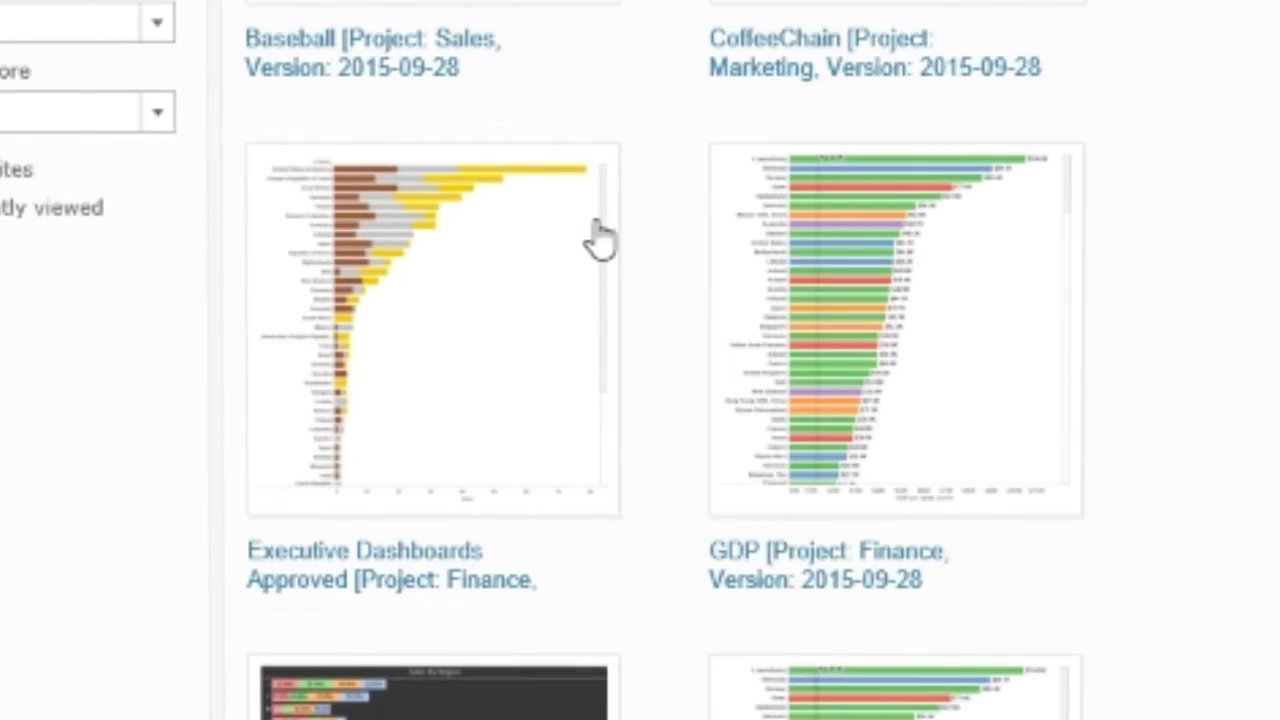
mouse_move(938, 465)
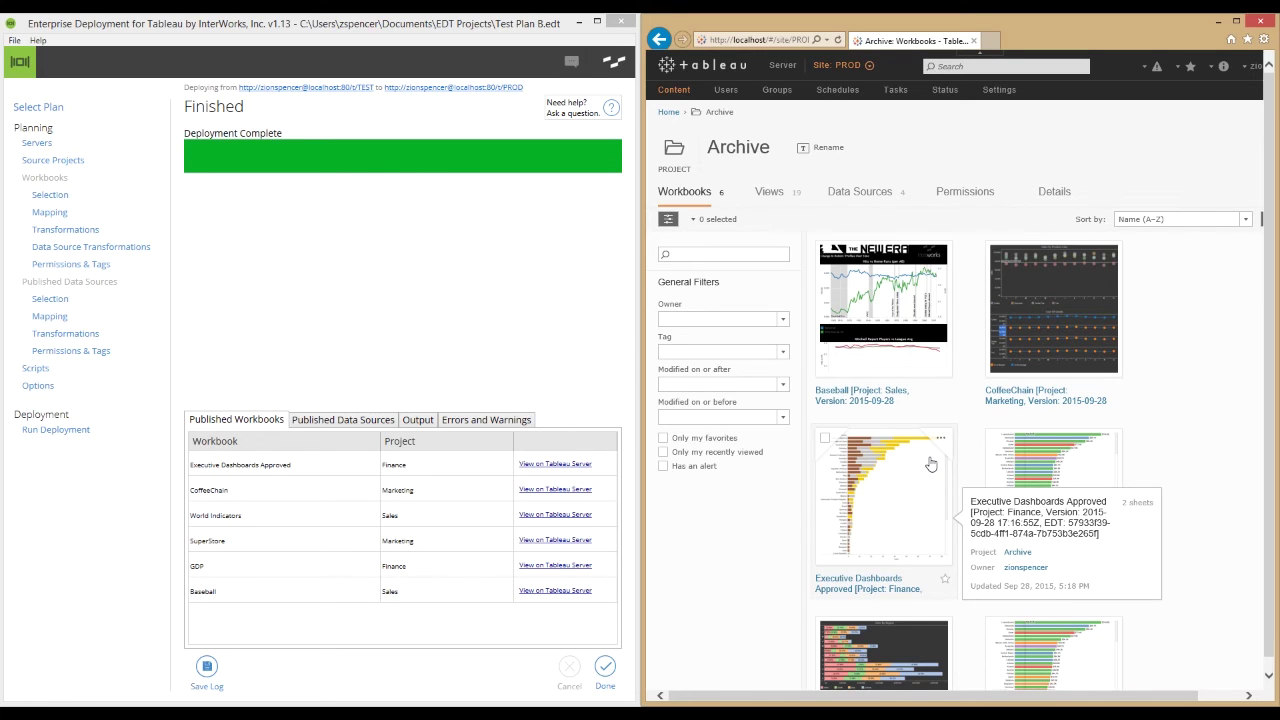
left_click(34, 110)
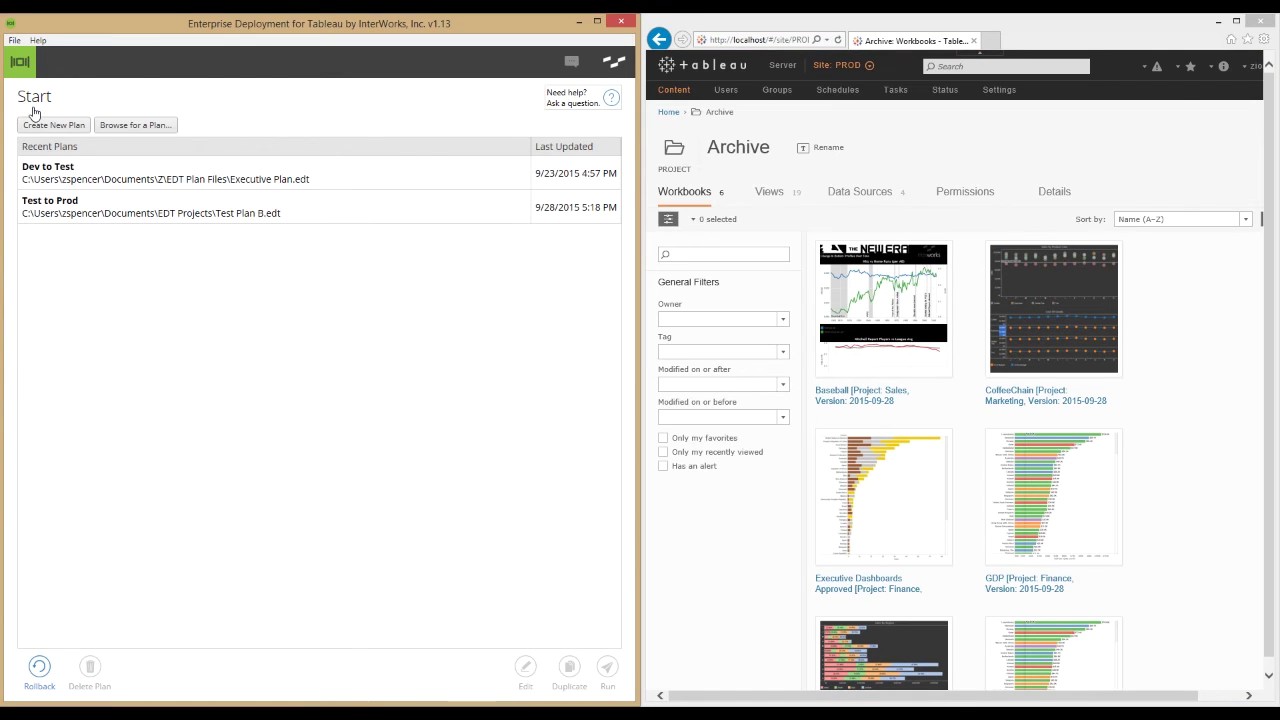
left_click(39, 667)
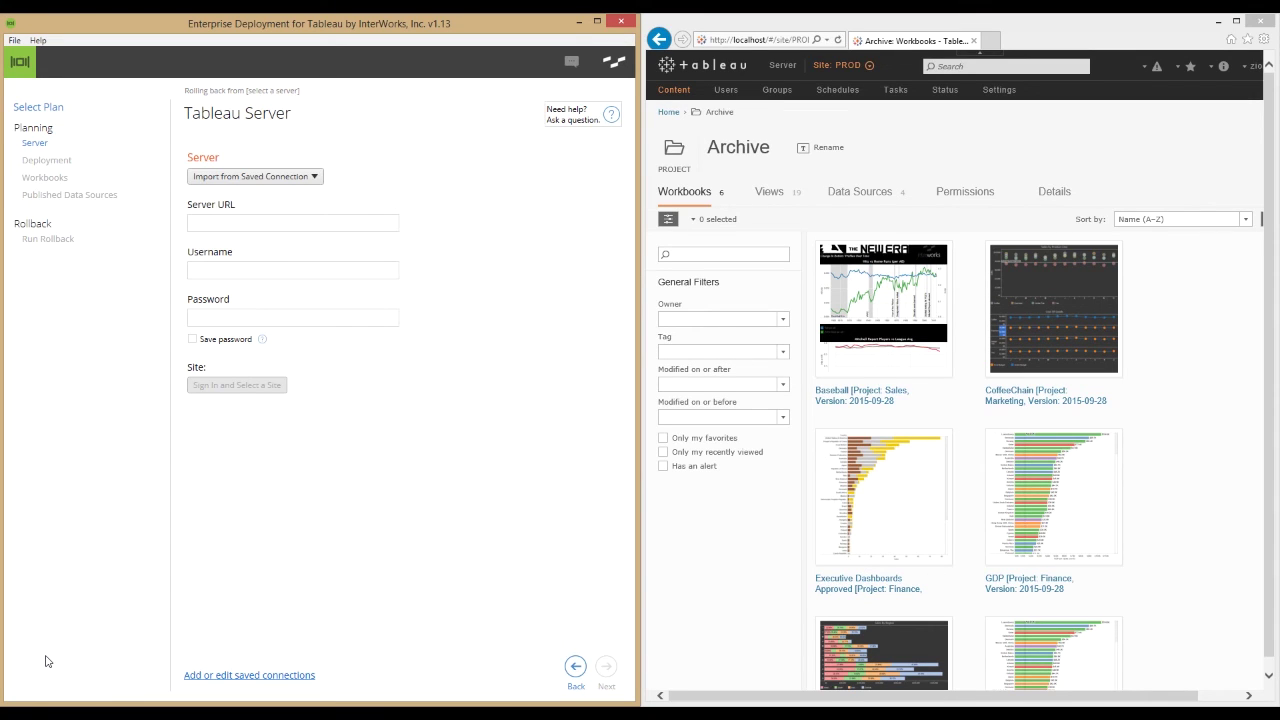
left_click(290, 175)
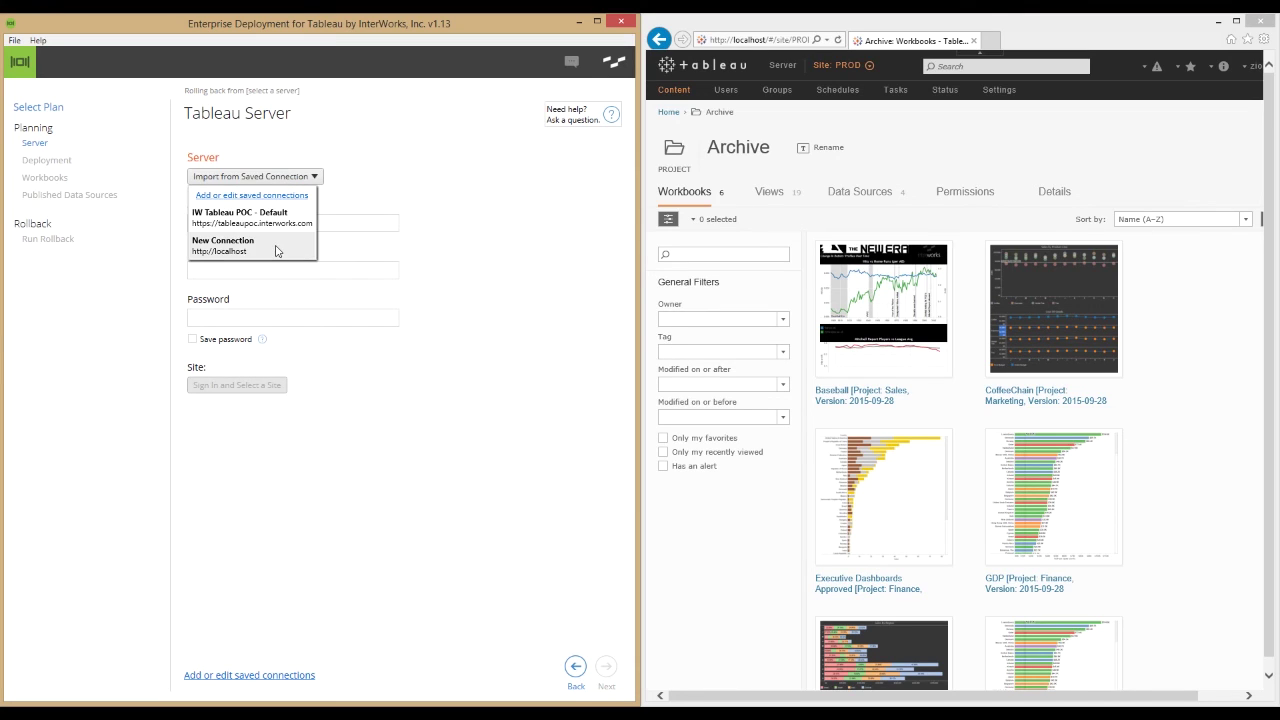
left_click(277, 251)
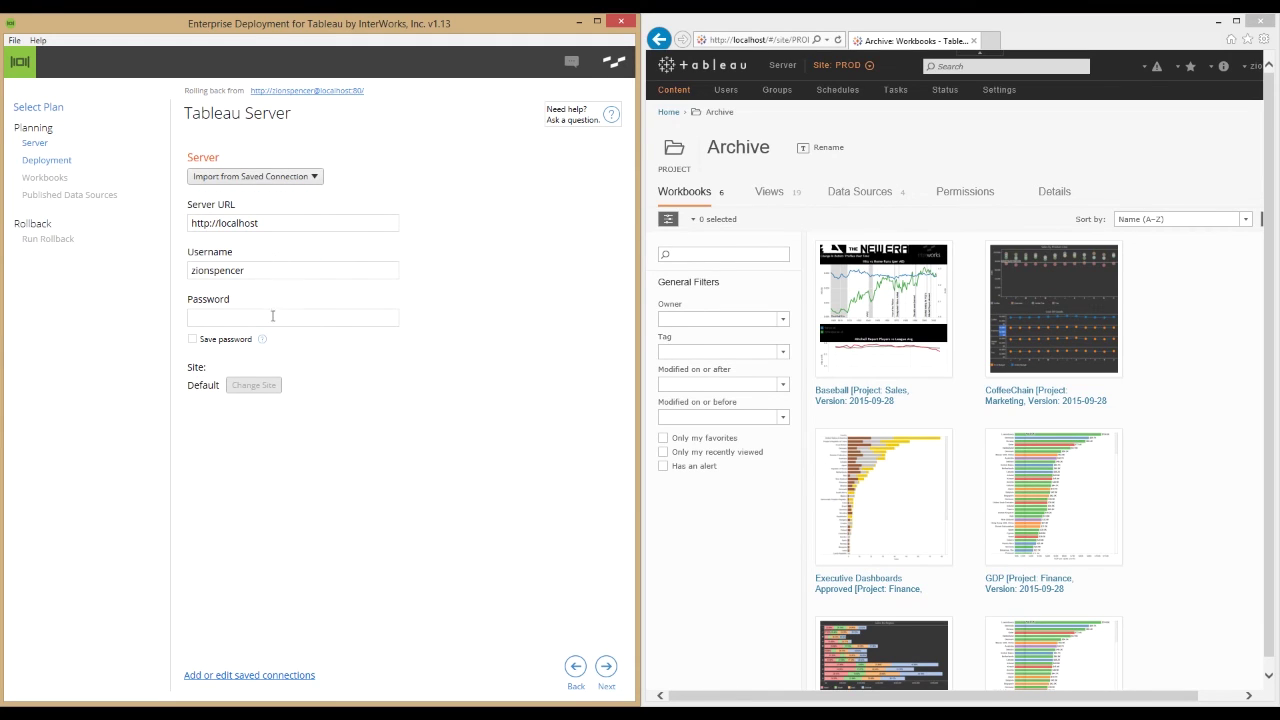
Step: Enter the account password, sign in to the server, and choose PROD as the site to roll back
type("*********")
key("Tab")
key("Return")
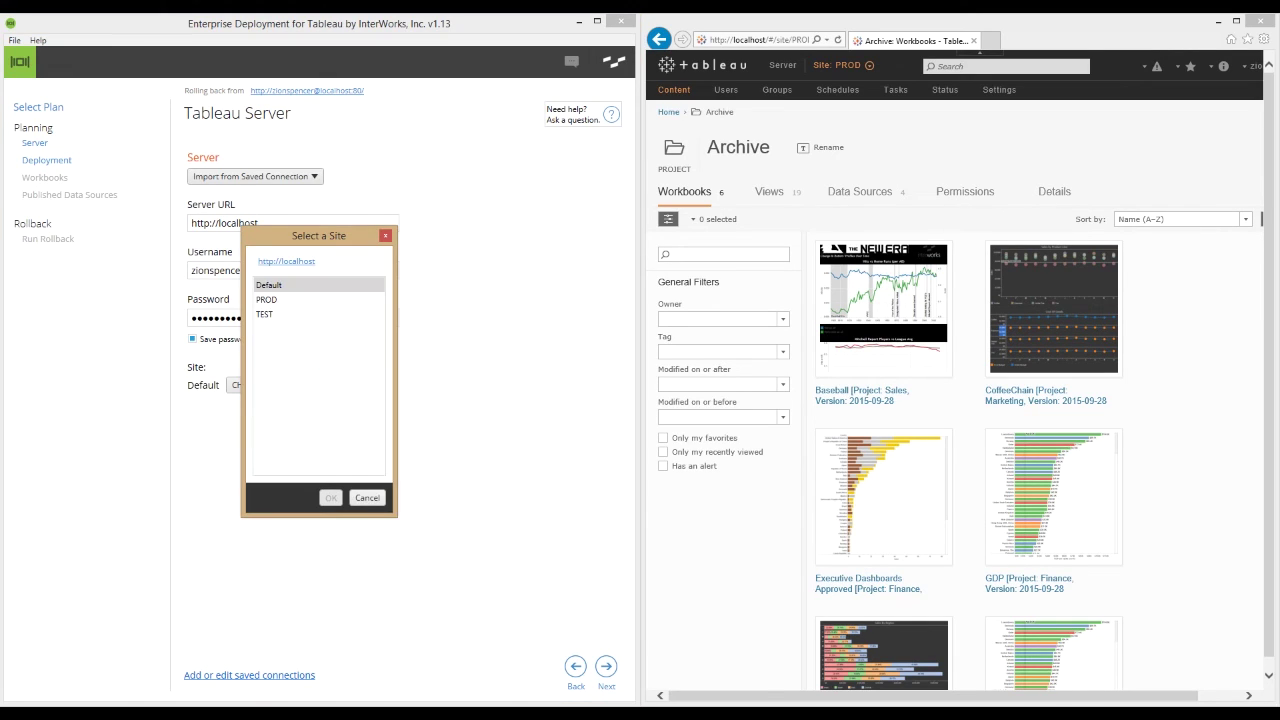
left_click(300, 299)
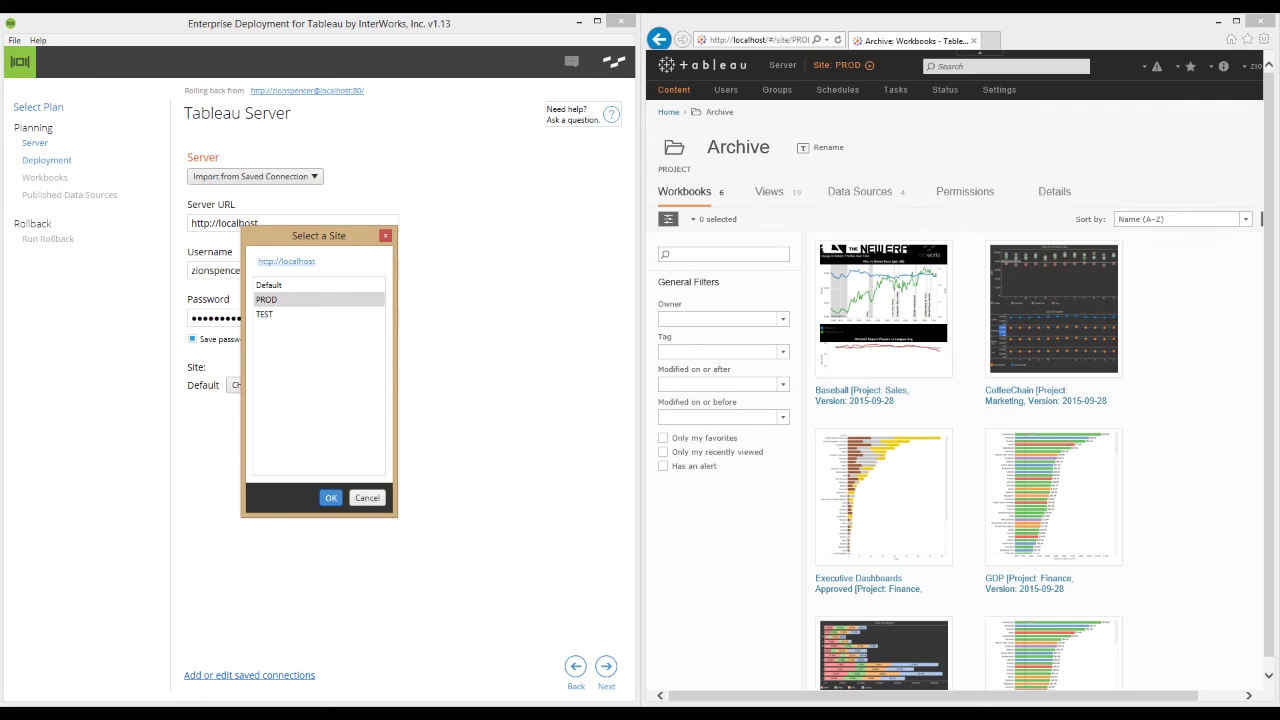
left_click(330, 497)
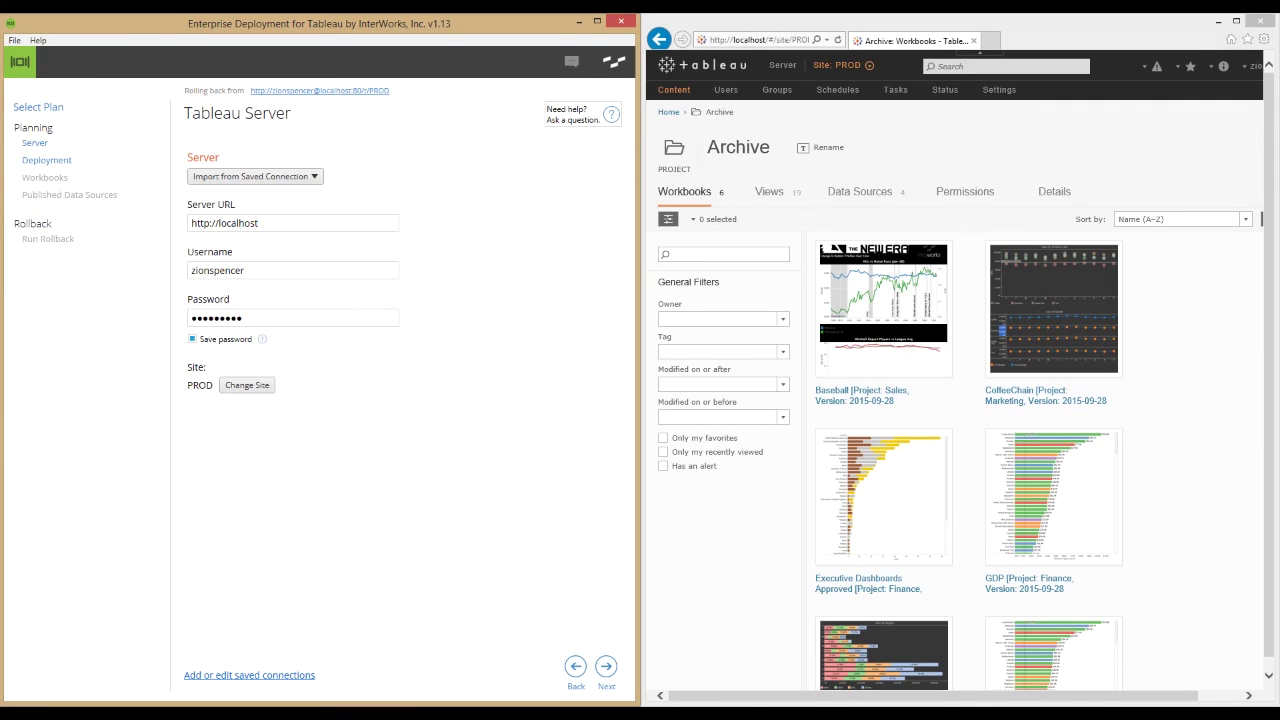
left_click(606, 666)
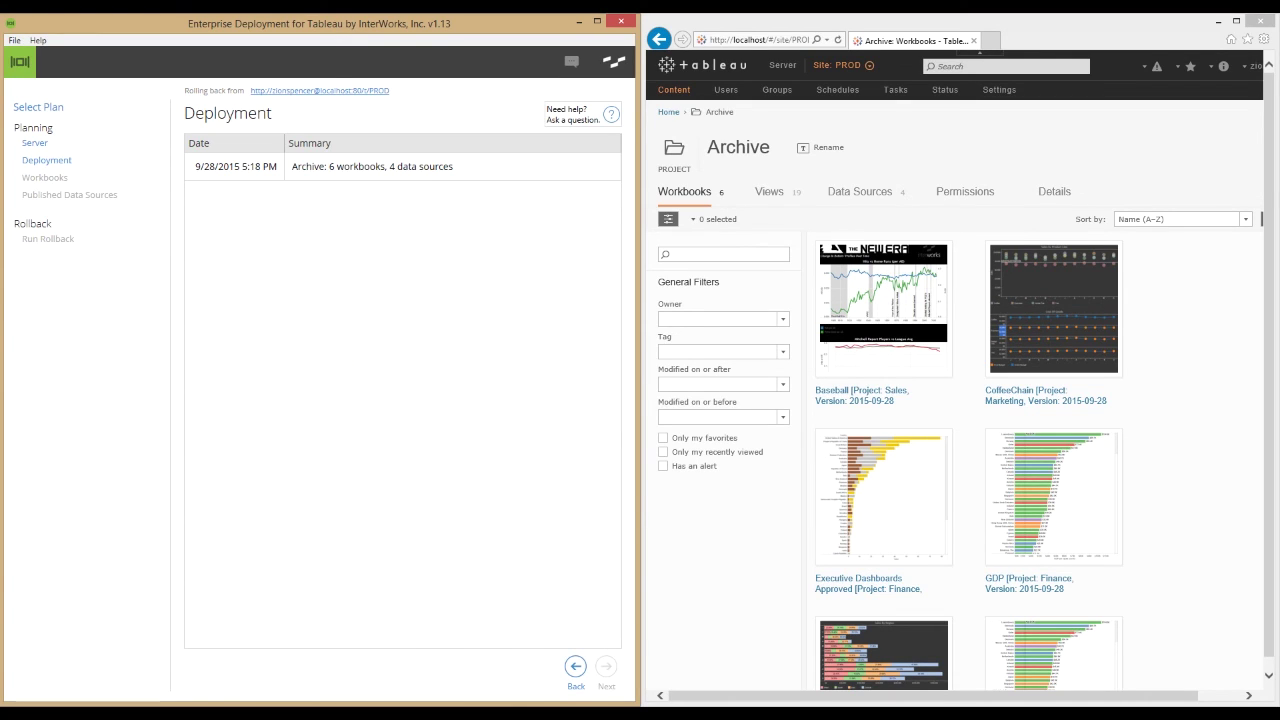
Step: Choose the 9/28/2015 5:18 PM deployment and mark all six of its workbooks for rollback
left_click(372, 166)
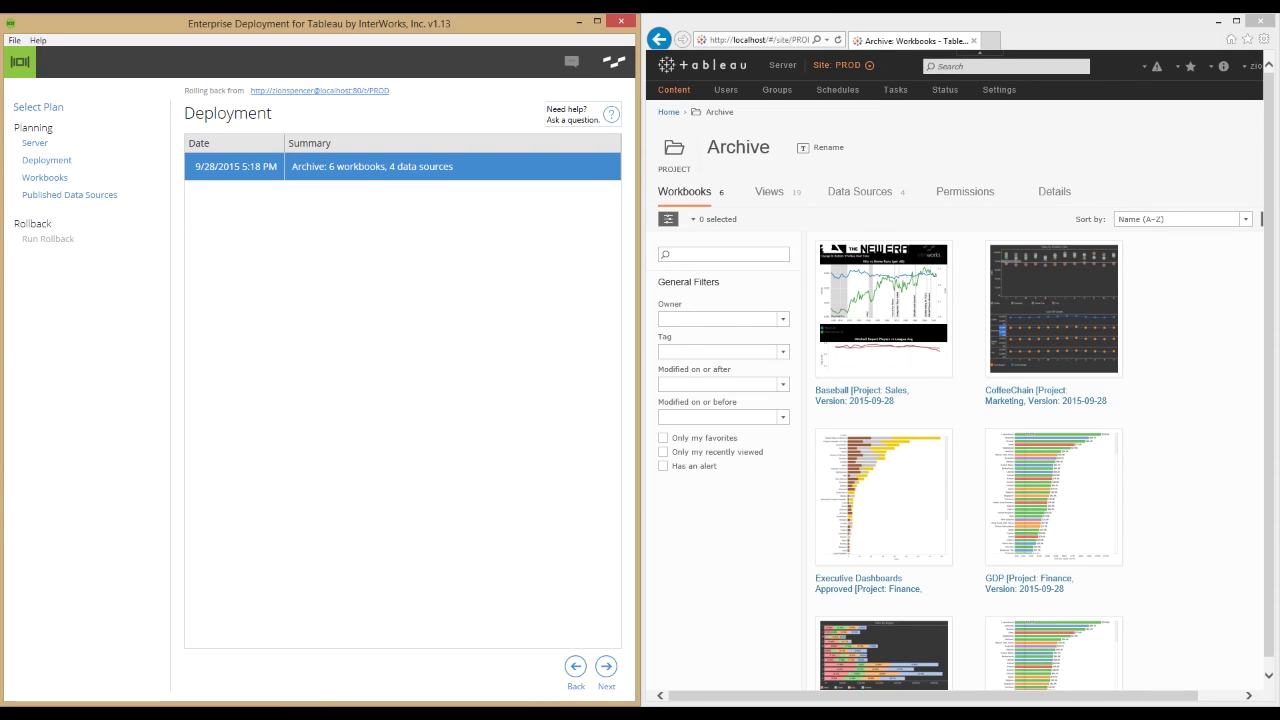
left_click(606, 666)
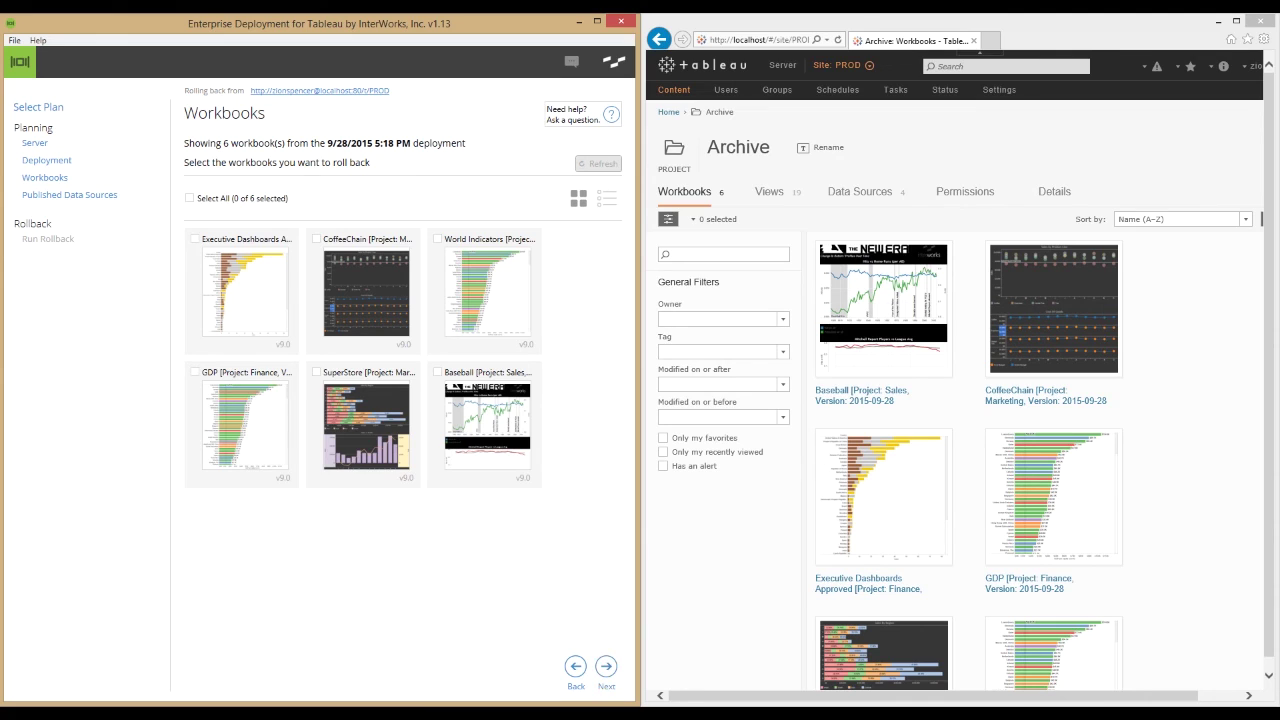
left_click(240, 300)
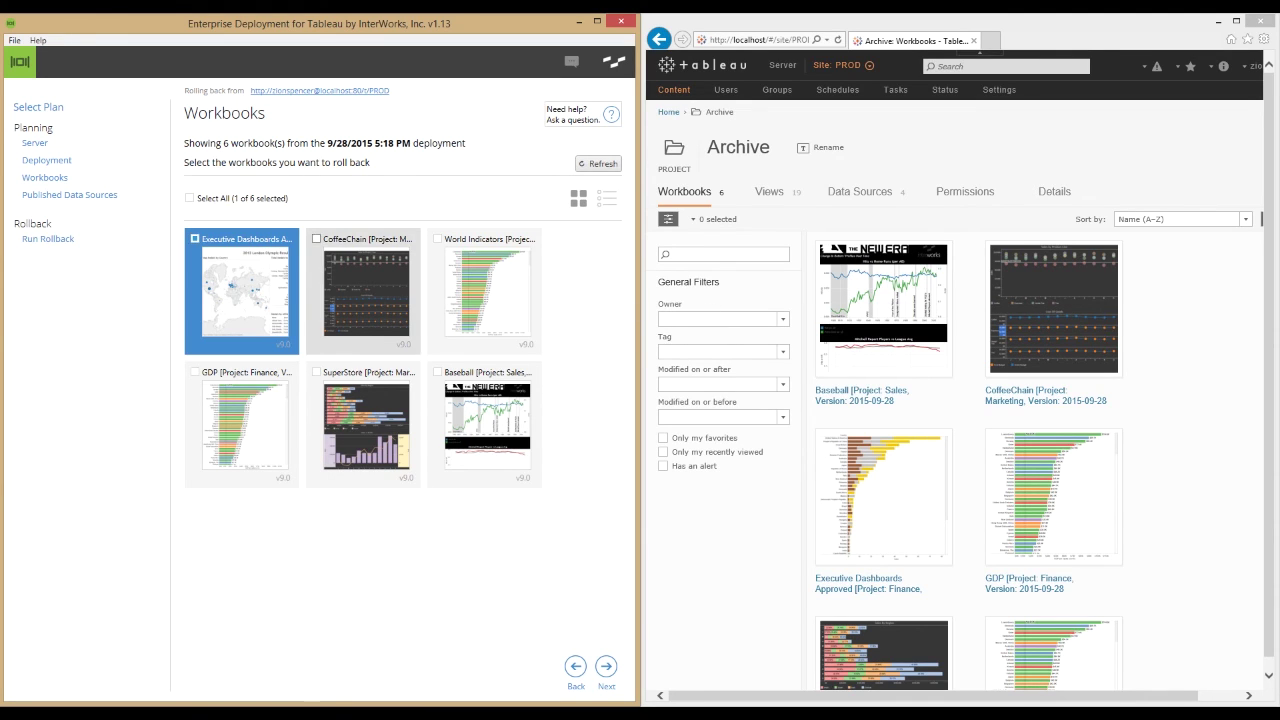
left_click(345, 305)
left_click(485, 295)
left_click(242, 425)
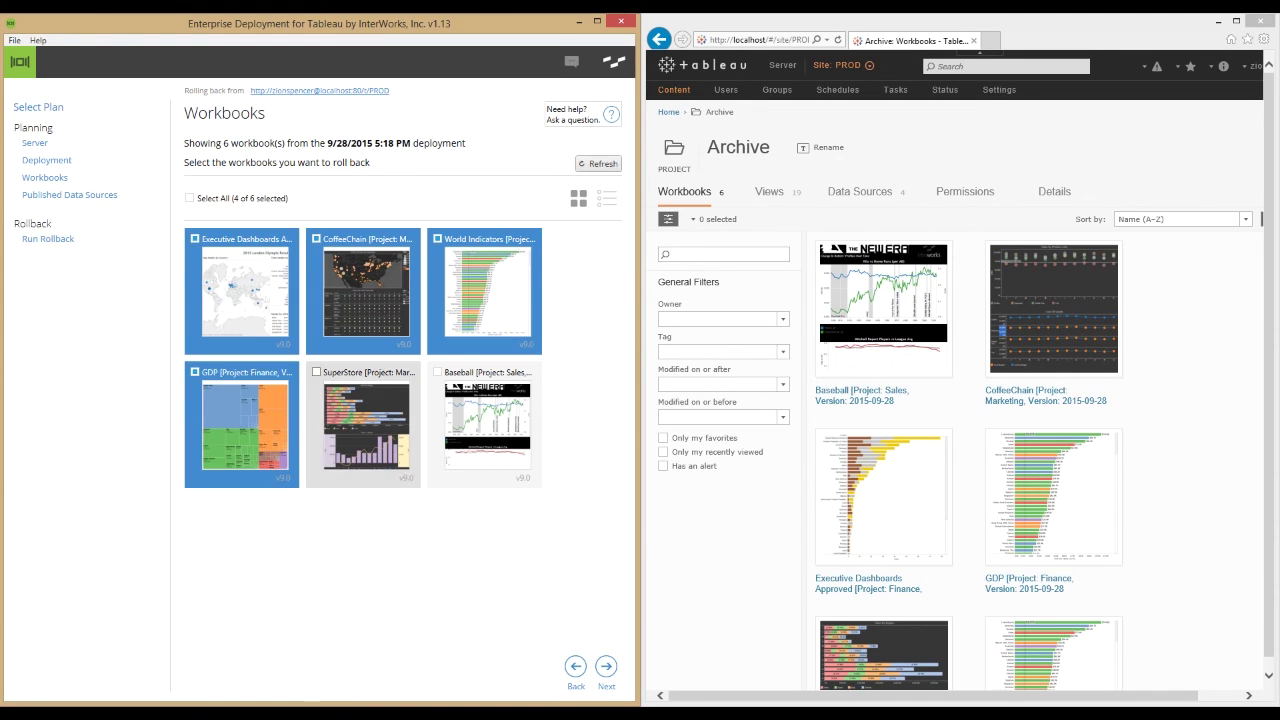
left_click(364, 425)
left_click(484, 425)
left_click(606, 666)
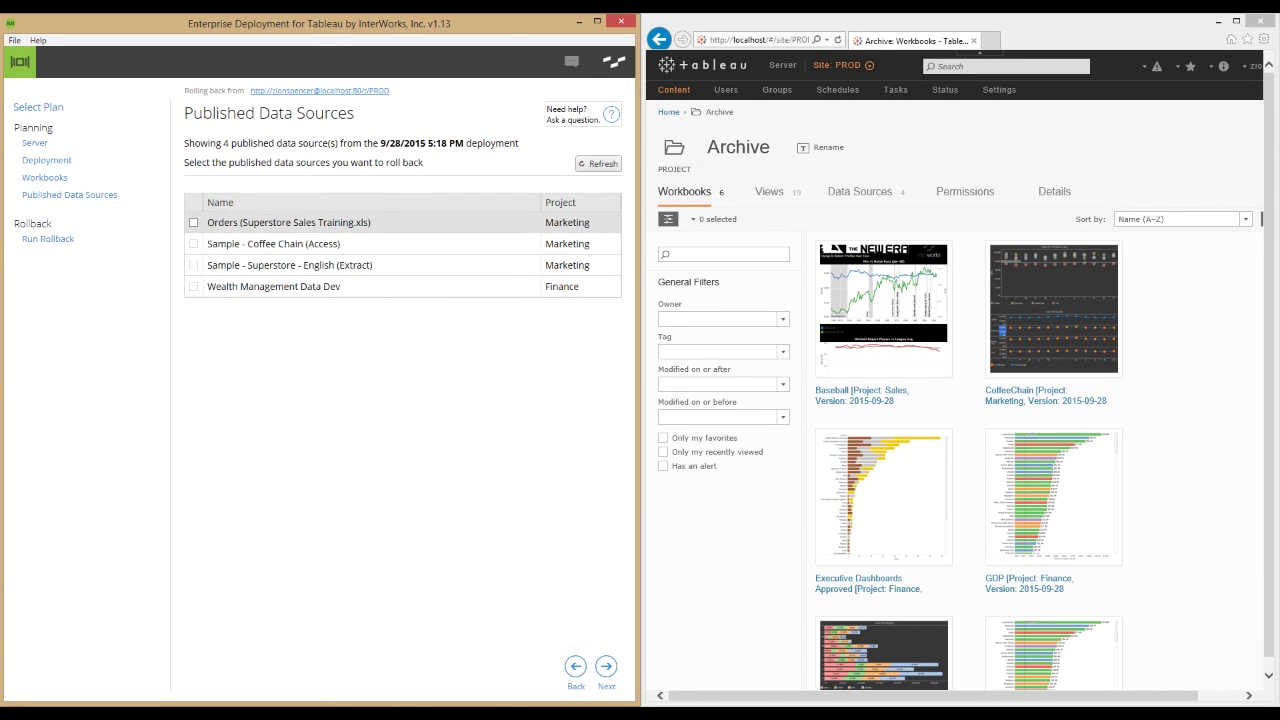
Step: Mark all four published data sources for rollback and run the rollback
left_click(193, 222)
left_click(193, 243)
left_click(193, 265)
left_click(193, 286)
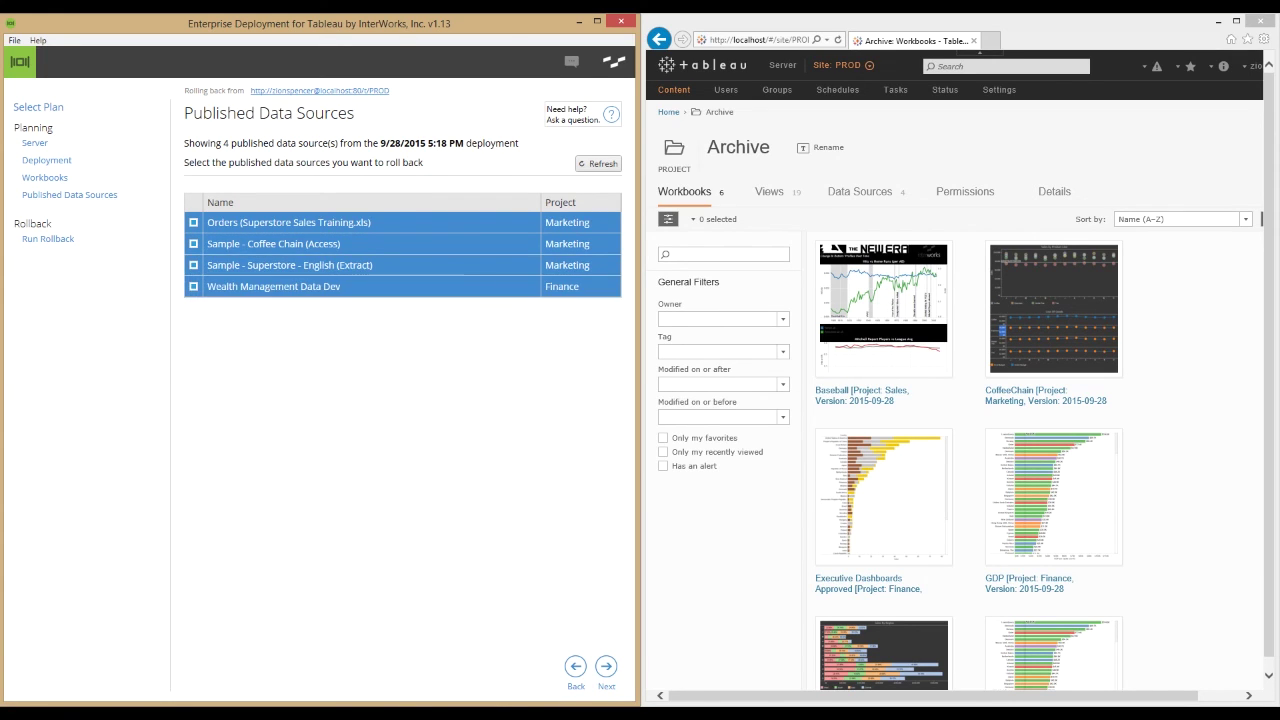
left_click(606, 666)
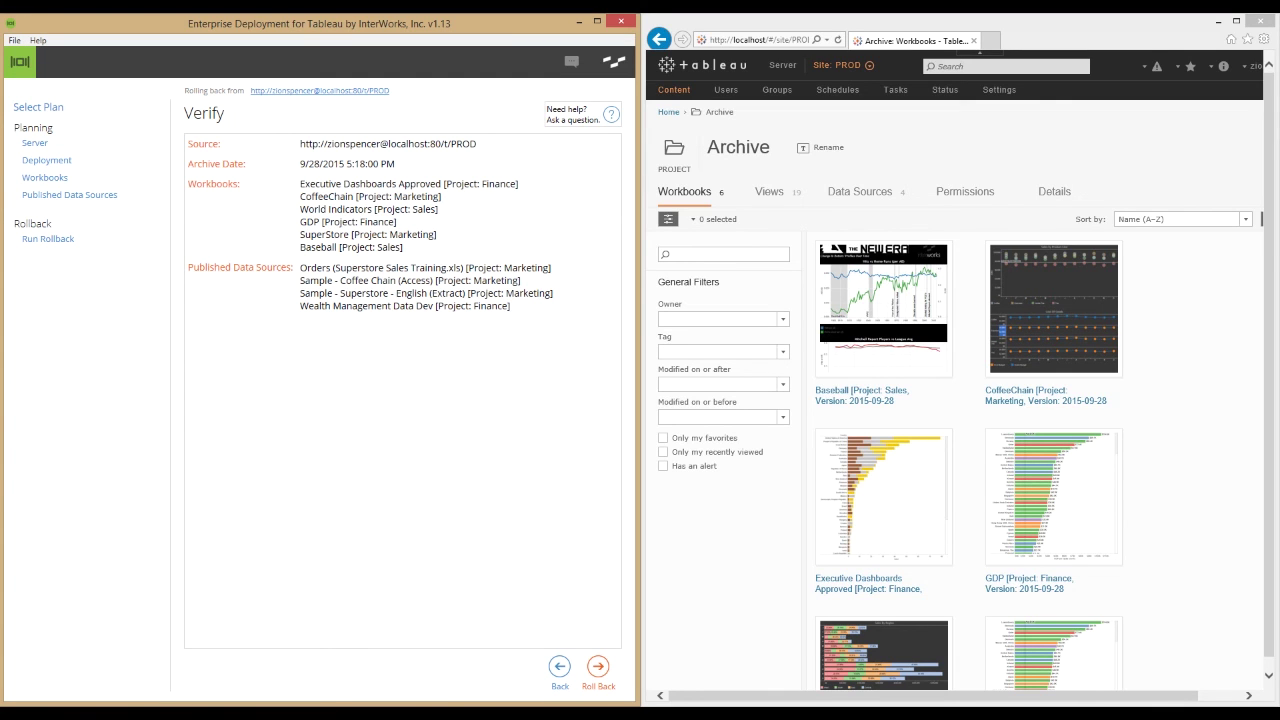
left_click(598, 666)
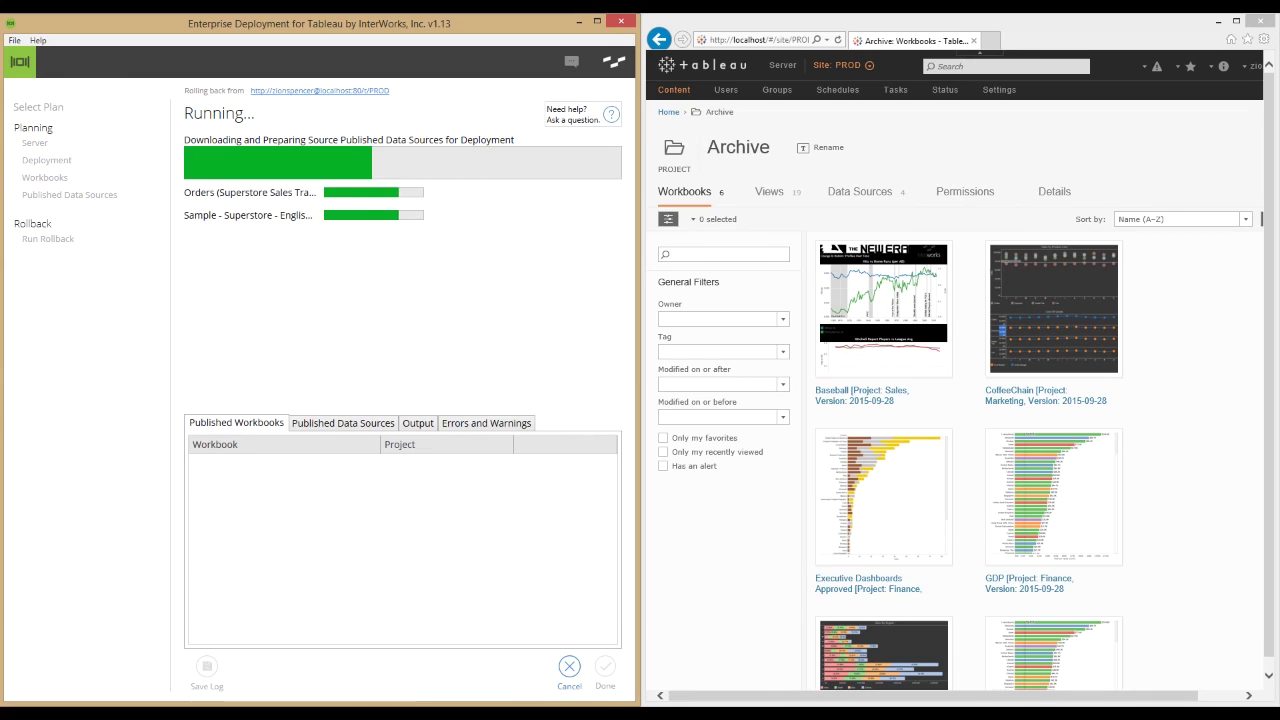